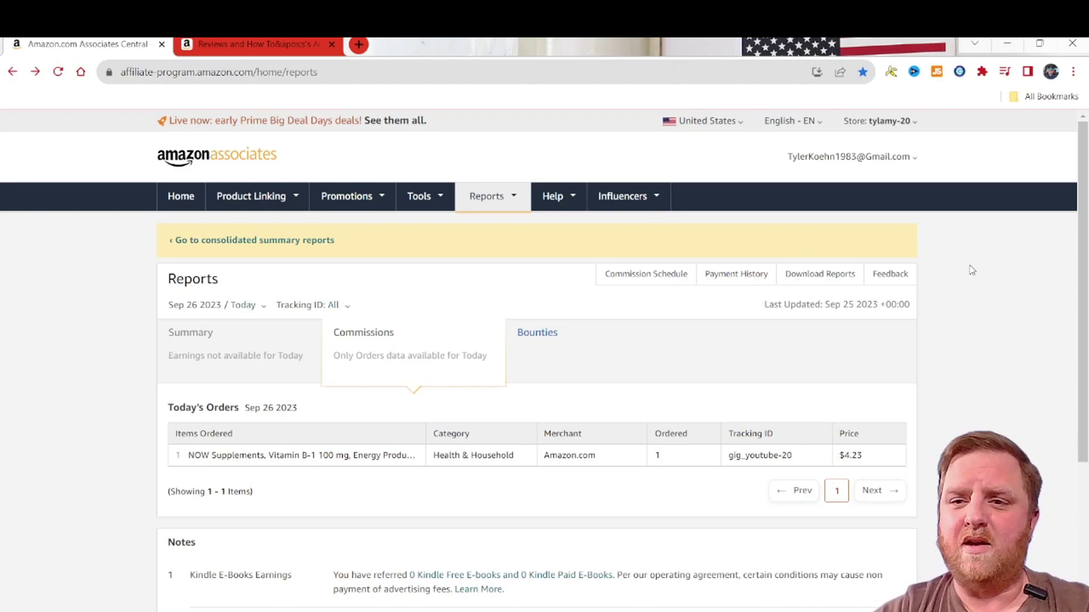
# Step: Open Manage Your Tracking IDs and select gig_youtube-20 from the six listed IDs
pyautogui.moveTo(902, 163)
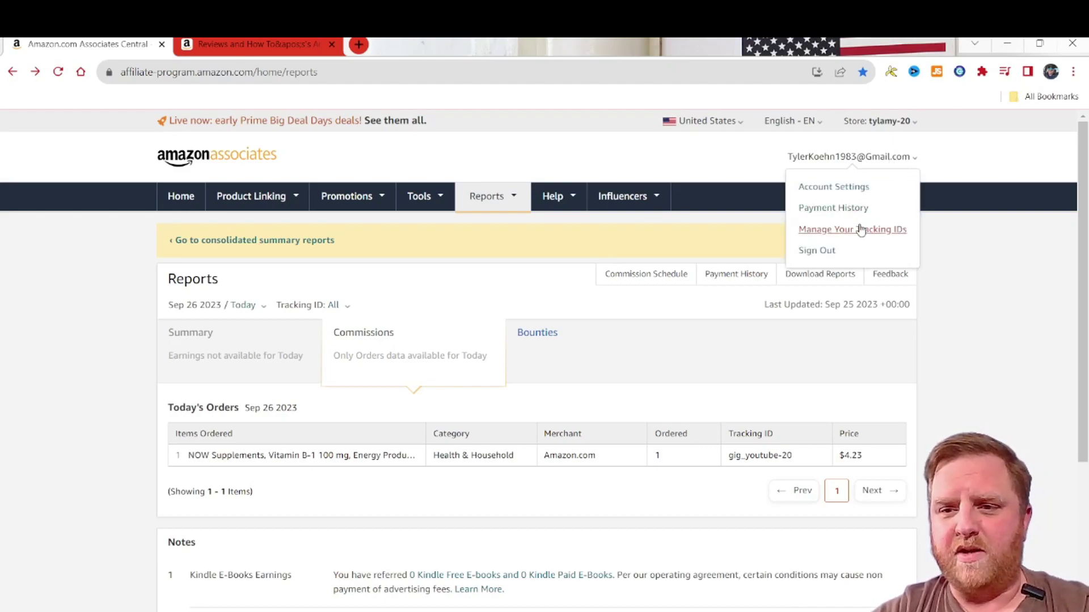
pyautogui.click(858, 237)
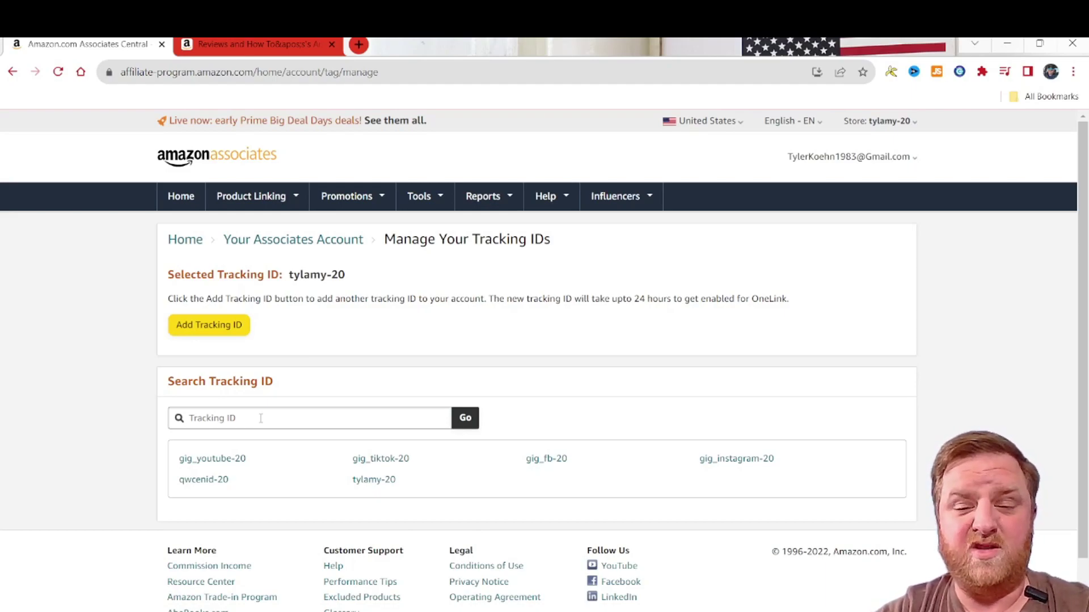
pyautogui.click(237, 461)
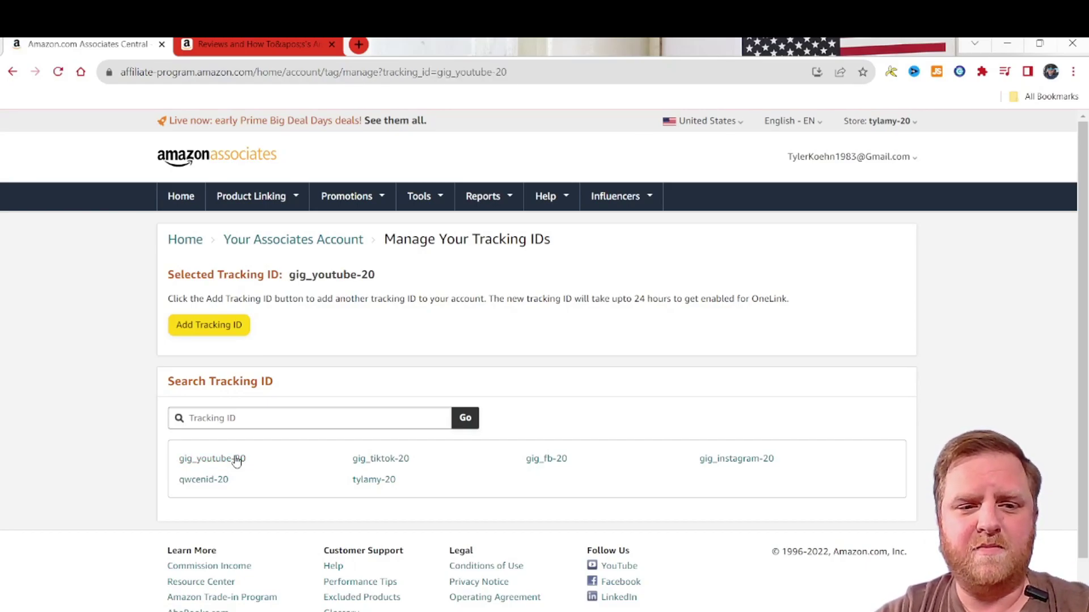
pyautogui.scroll(-1, 91, 412)
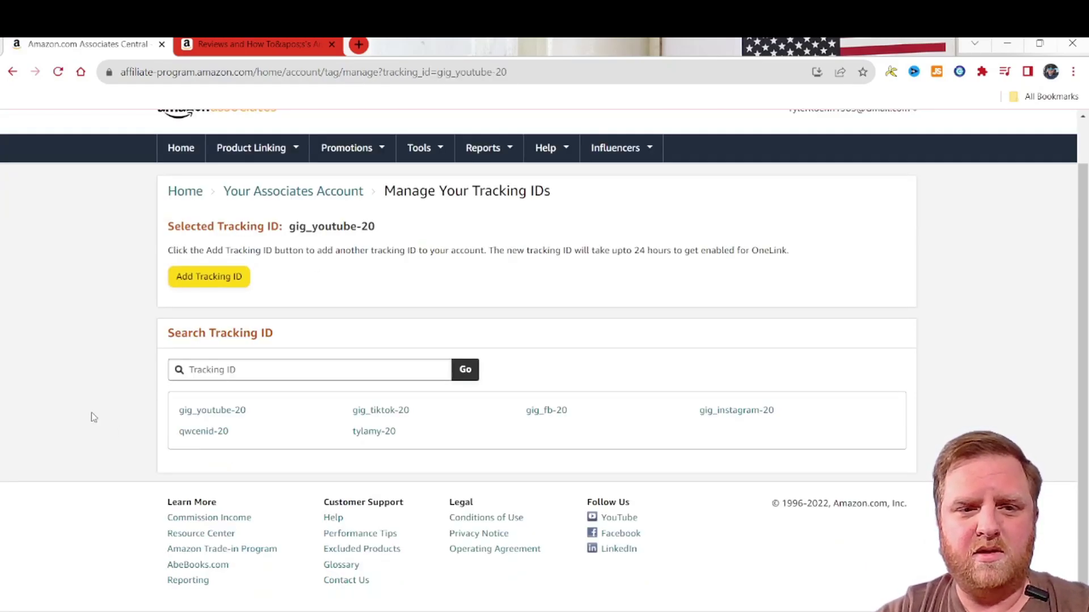
pyautogui.scroll(1, 91, 417)
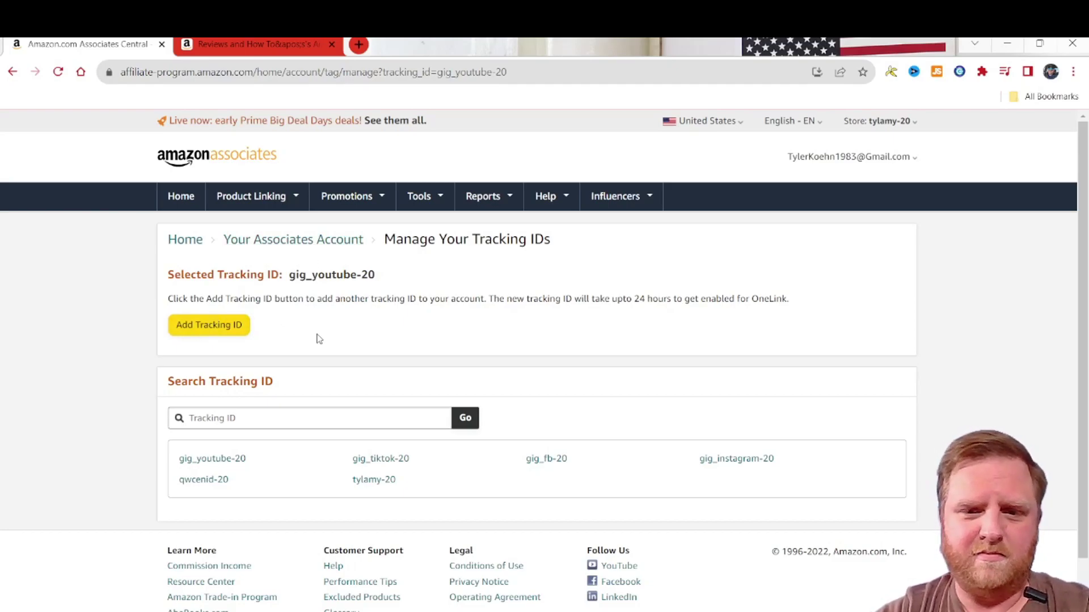
pyautogui.click(218, 331)
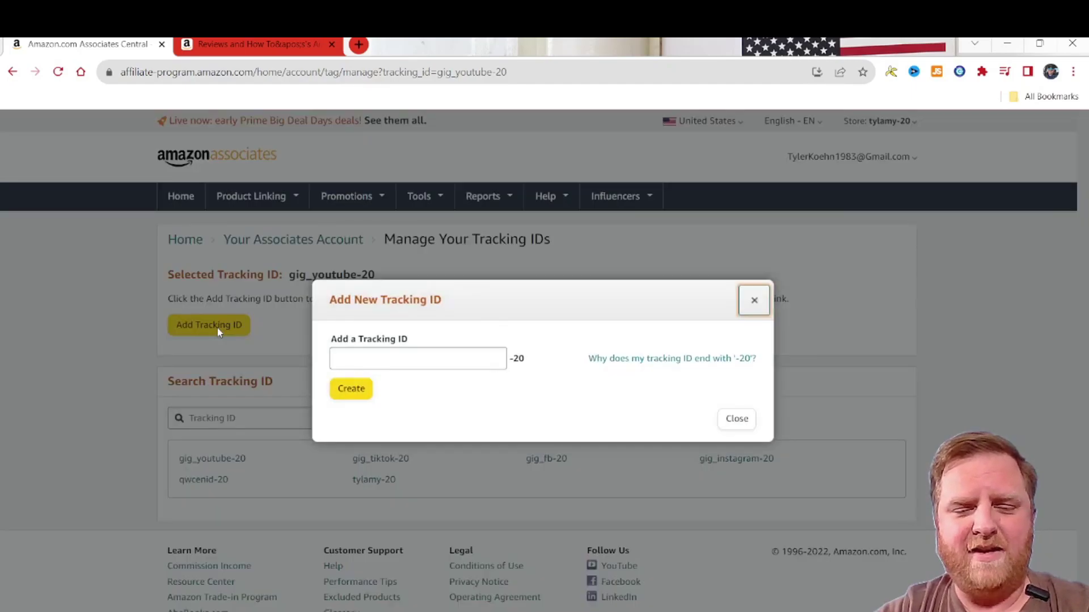
pyautogui.click(376, 361)
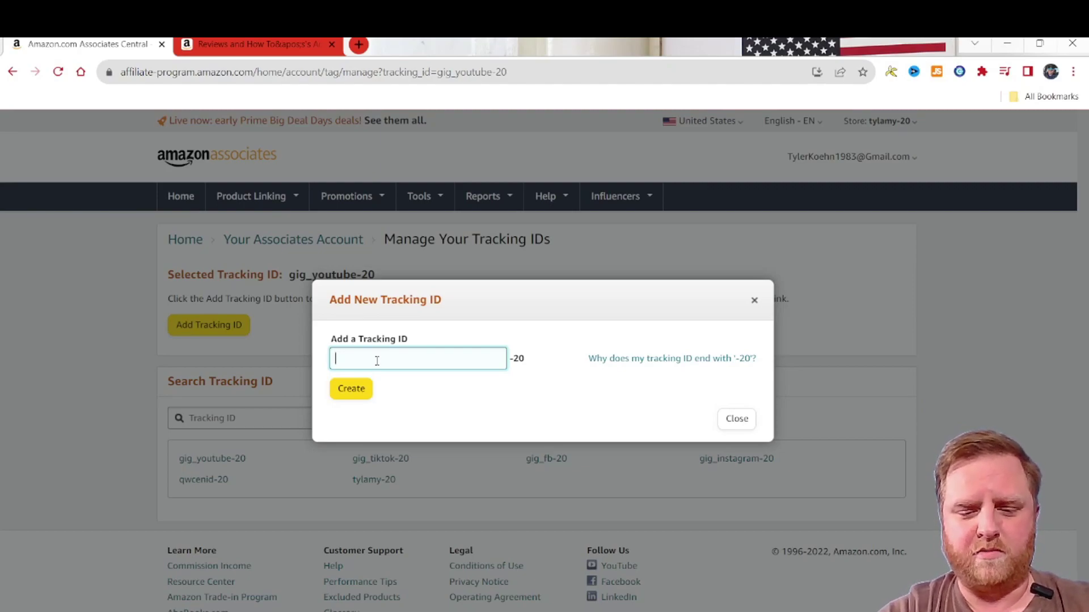
pyautogui.write('blog')
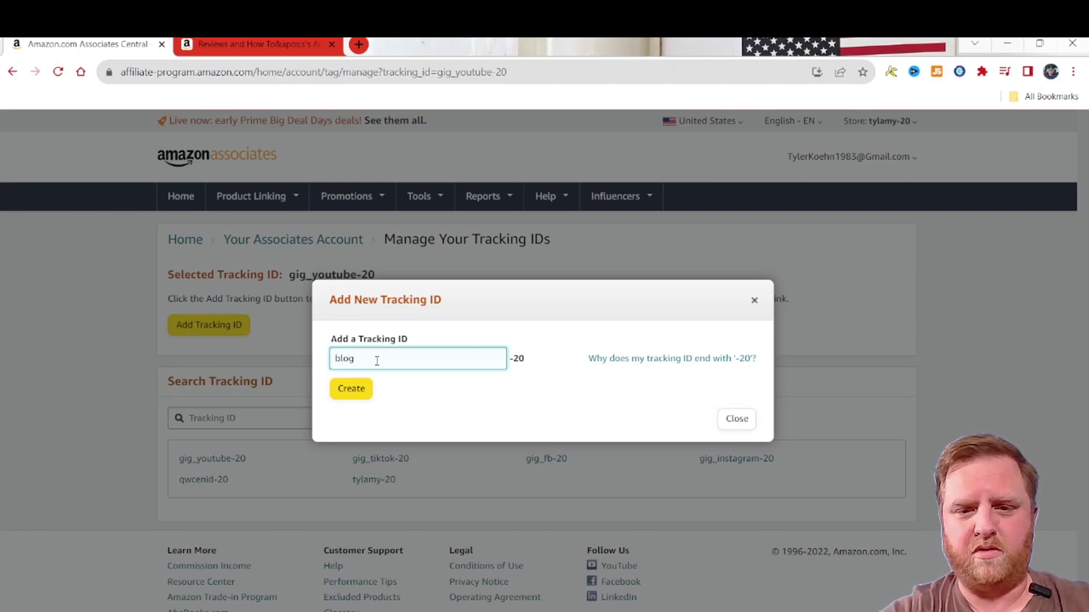
pyautogui.click(353, 388)
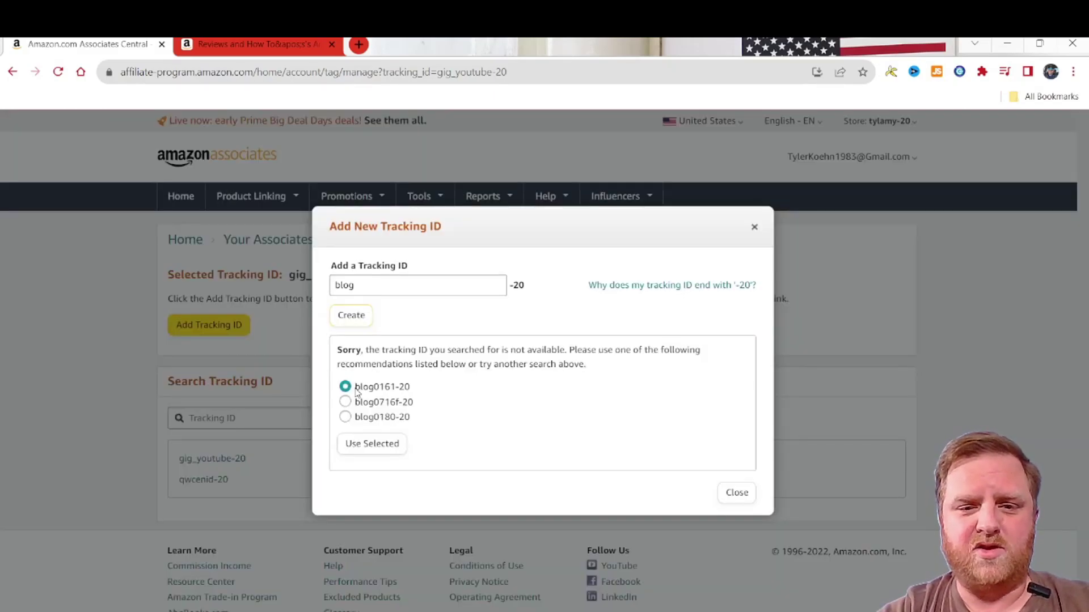
pyautogui.click(377, 416)
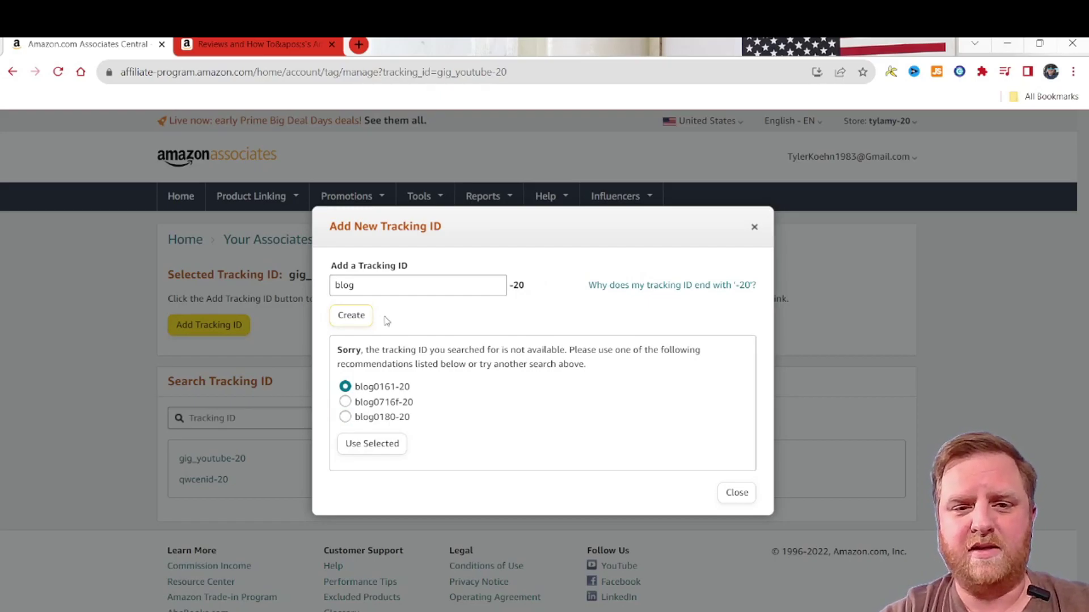
pyautogui.click(388, 290)
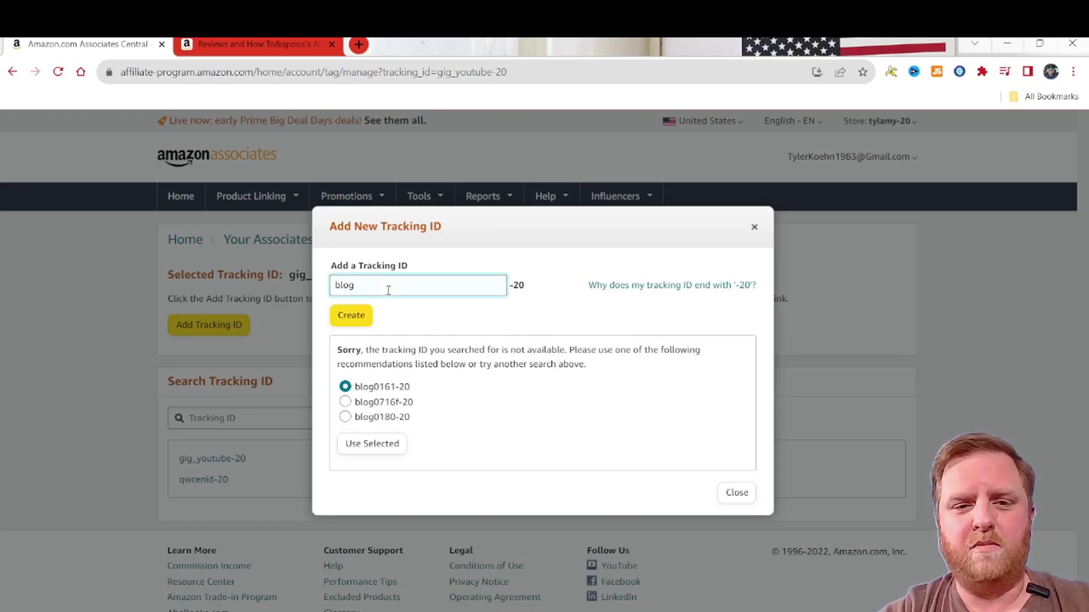
pyautogui.press('Escape')
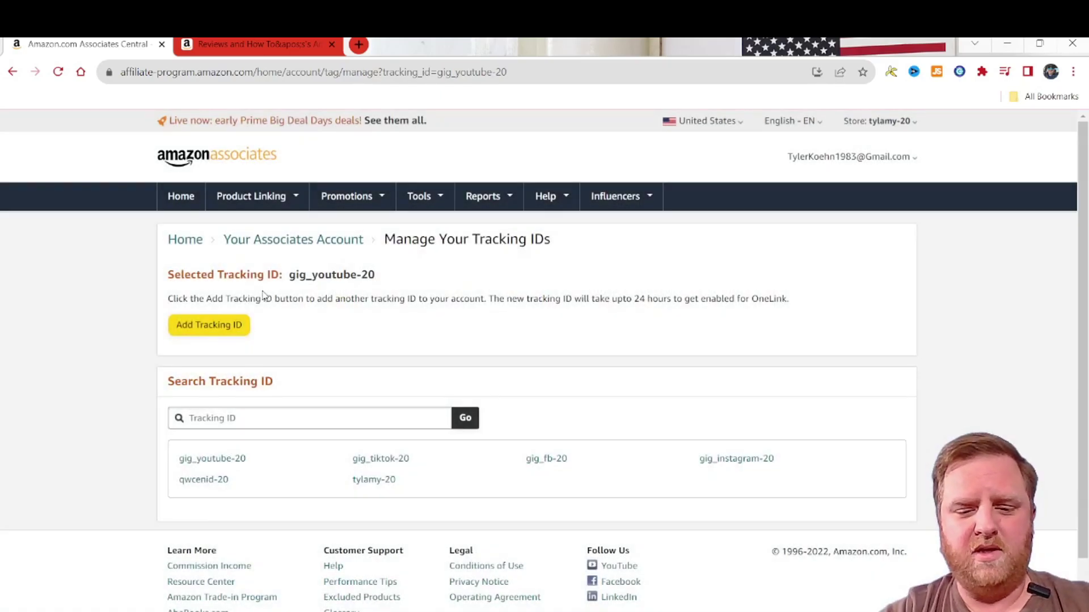
# Step: Create the tracking ID 'gig-blog' (becoming gig-blog-20) and close the confirmation
pyautogui.click(230, 325)
pyautogui.click(392, 355)
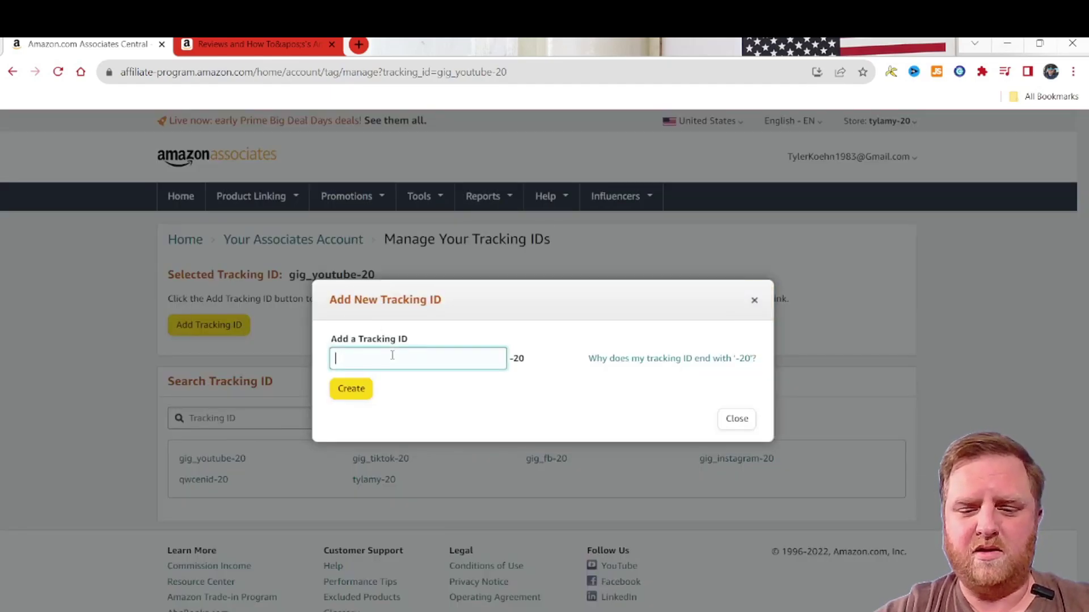
pyautogui.write('gig-')
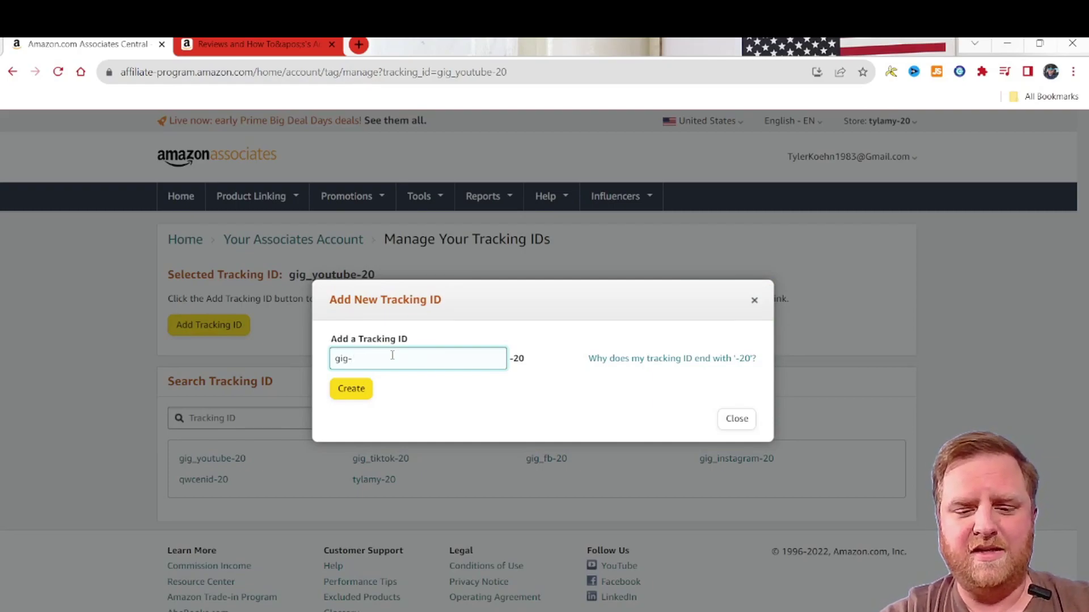
pyautogui.write('blog')
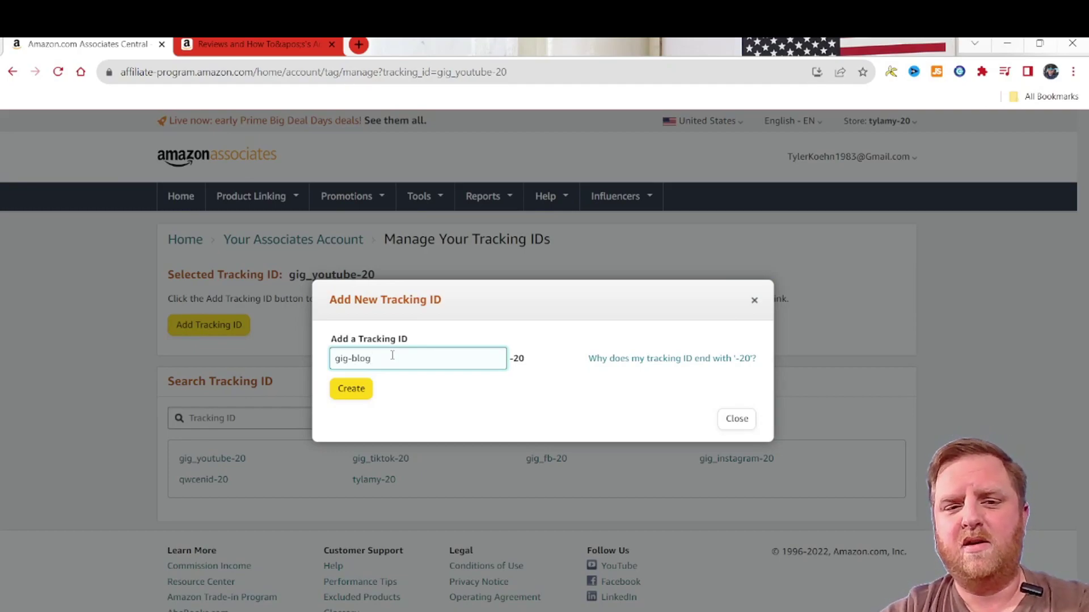
pyautogui.click(352, 389)
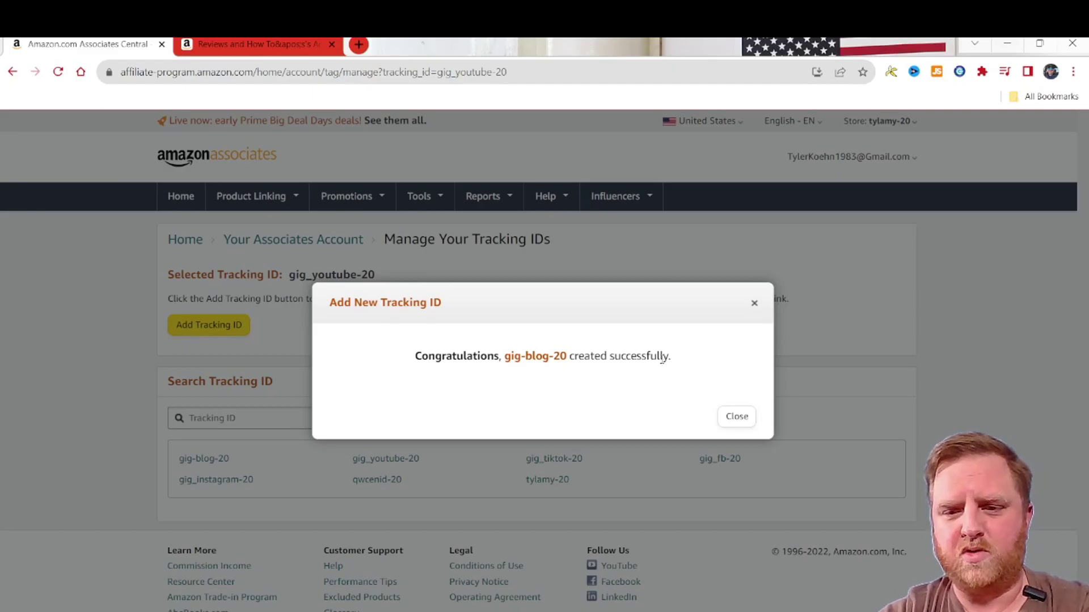
pyautogui.click(736, 417)
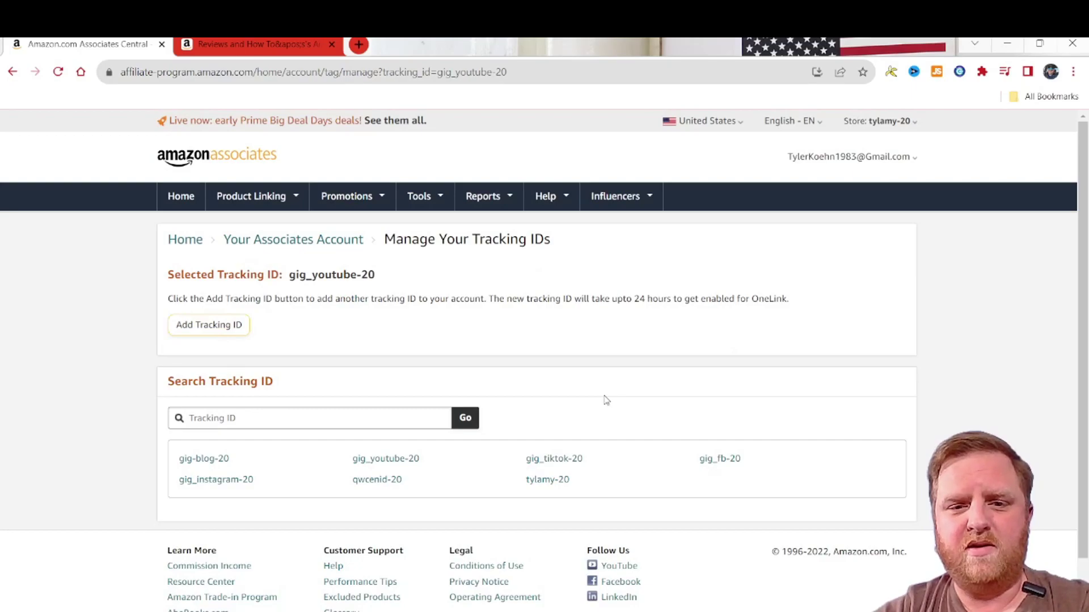
# Step: Reload the storefront page and get a SiteStripe Text short link tagged gig-blog-20
pyautogui.click(292, 43)
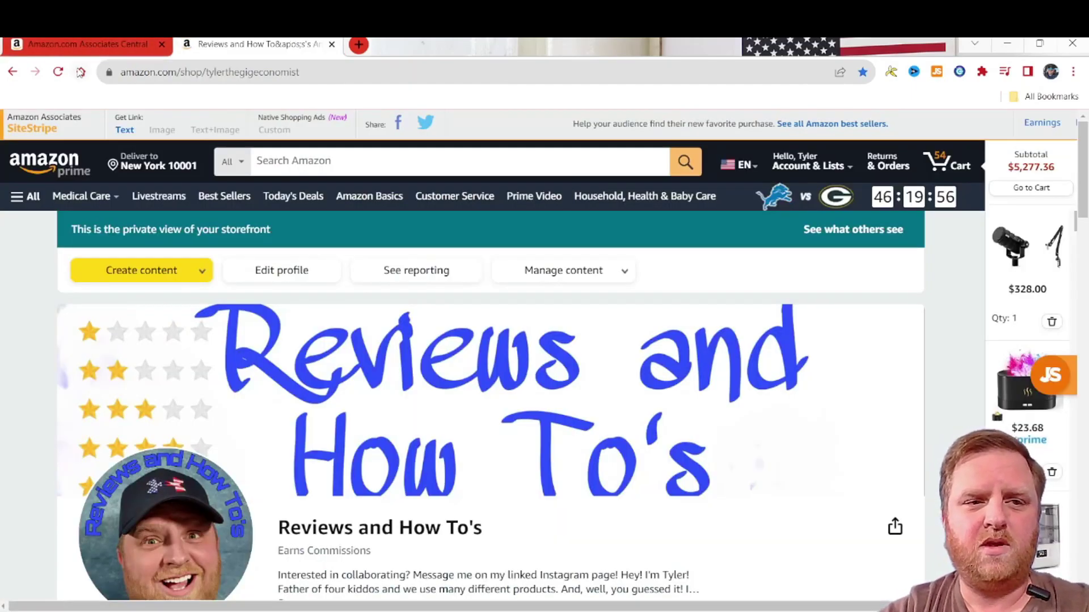
pyautogui.click(59, 72)
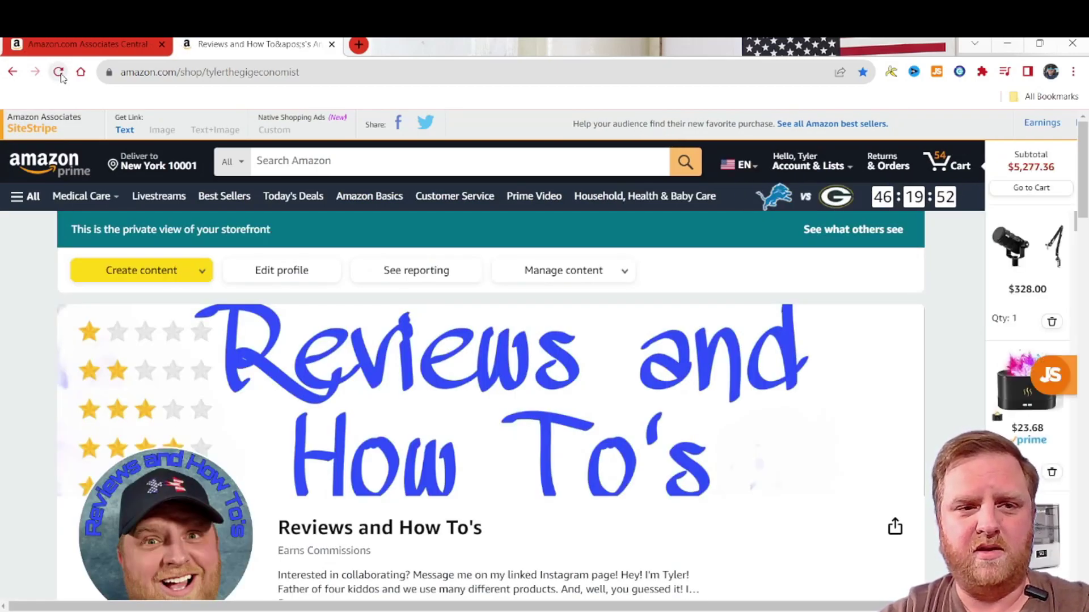
pyautogui.click(125, 130)
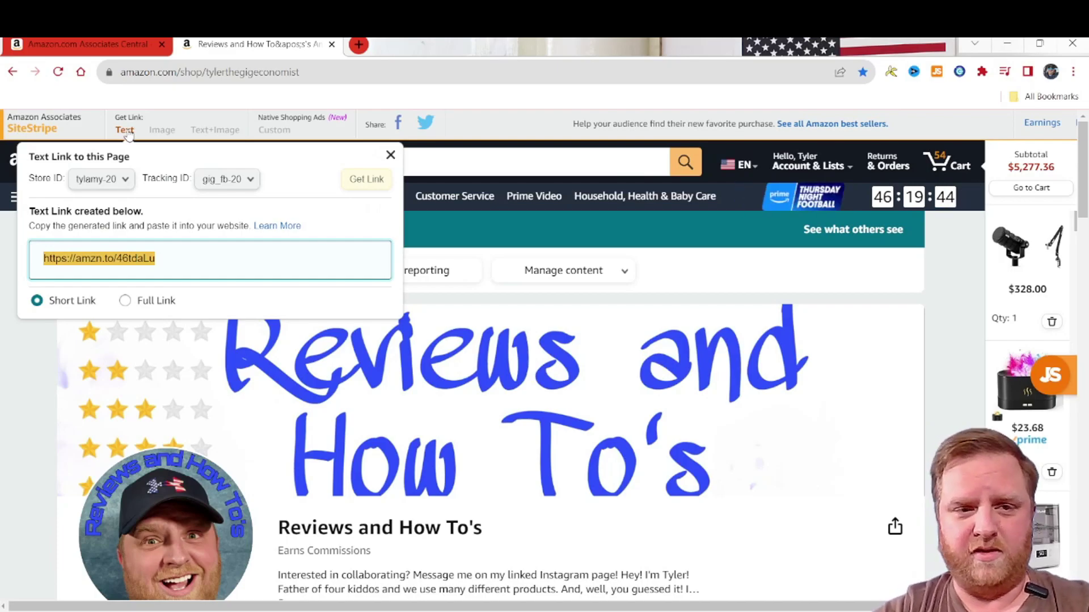
pyautogui.click(251, 180)
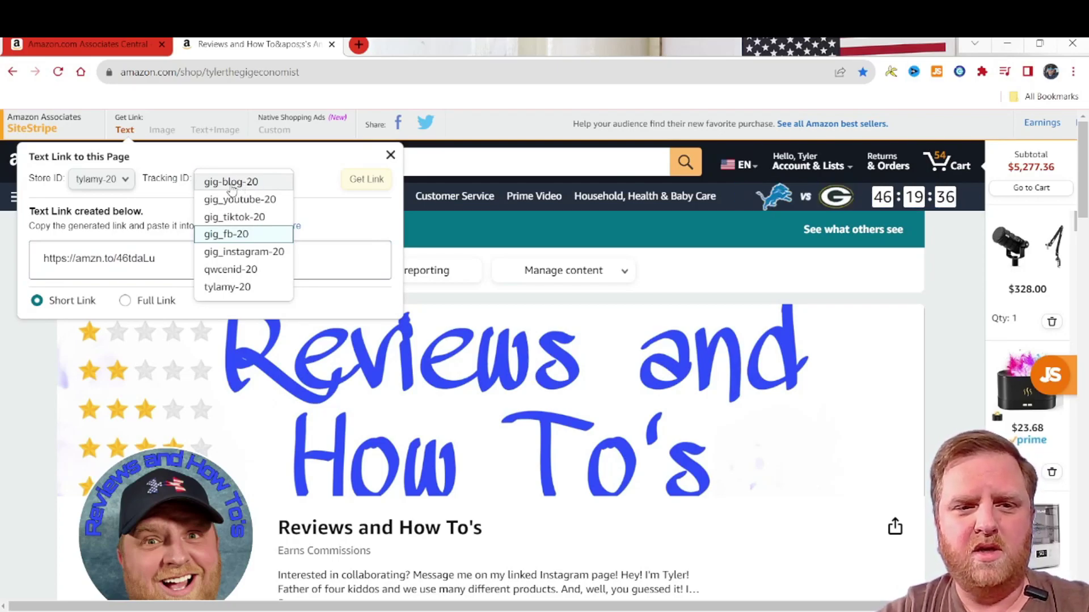
pyautogui.click(232, 182)
pyautogui.click(368, 177)
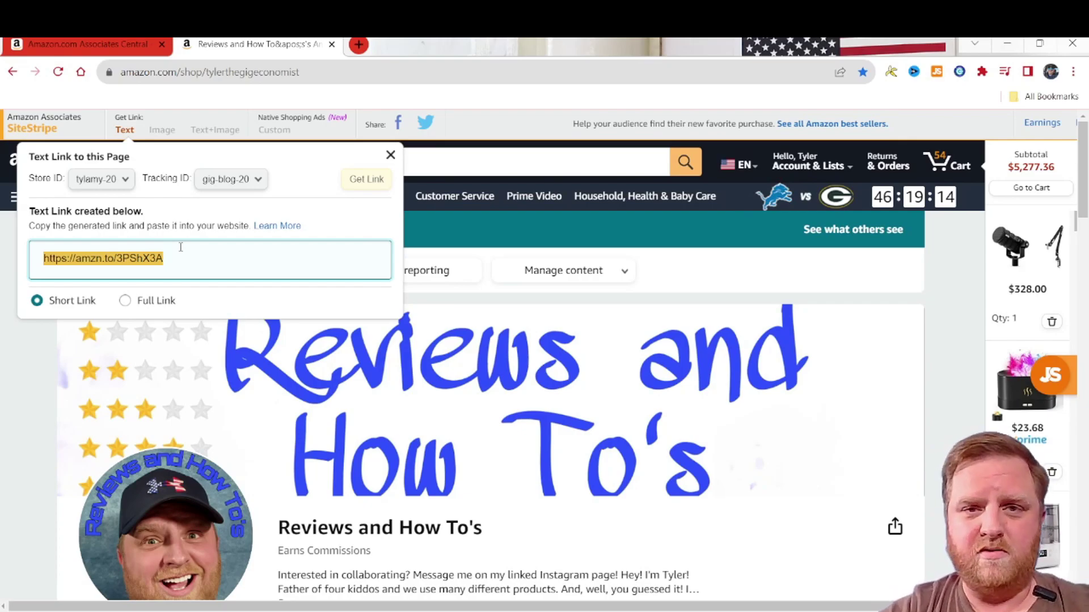
# Step: Go back to Associates Reports and set the date range to Today (Sep 26 2023)
pyautogui.click(71, 43)
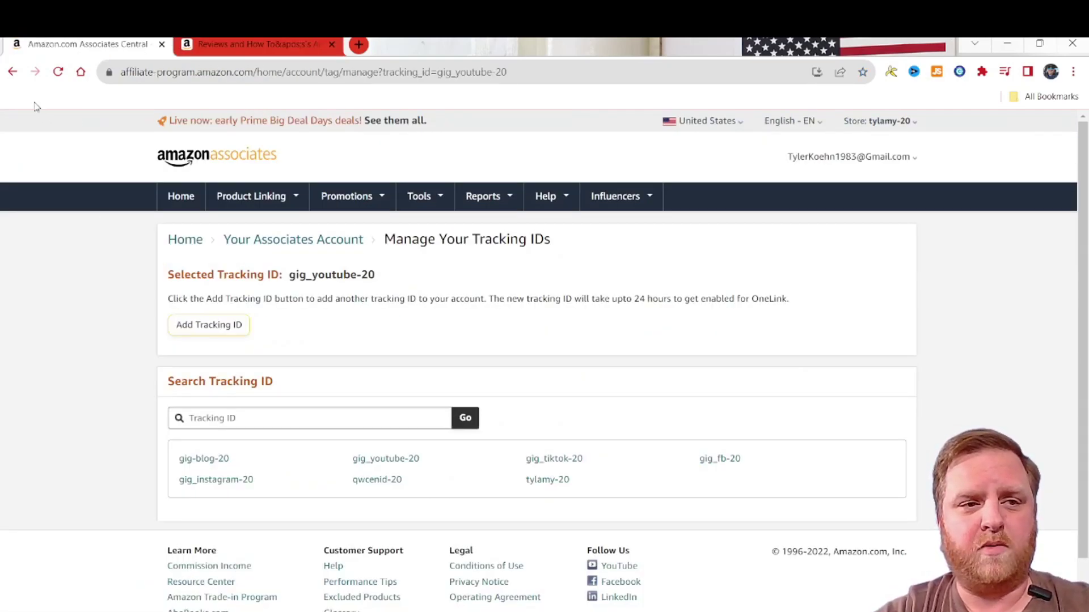
pyautogui.click(13, 72)
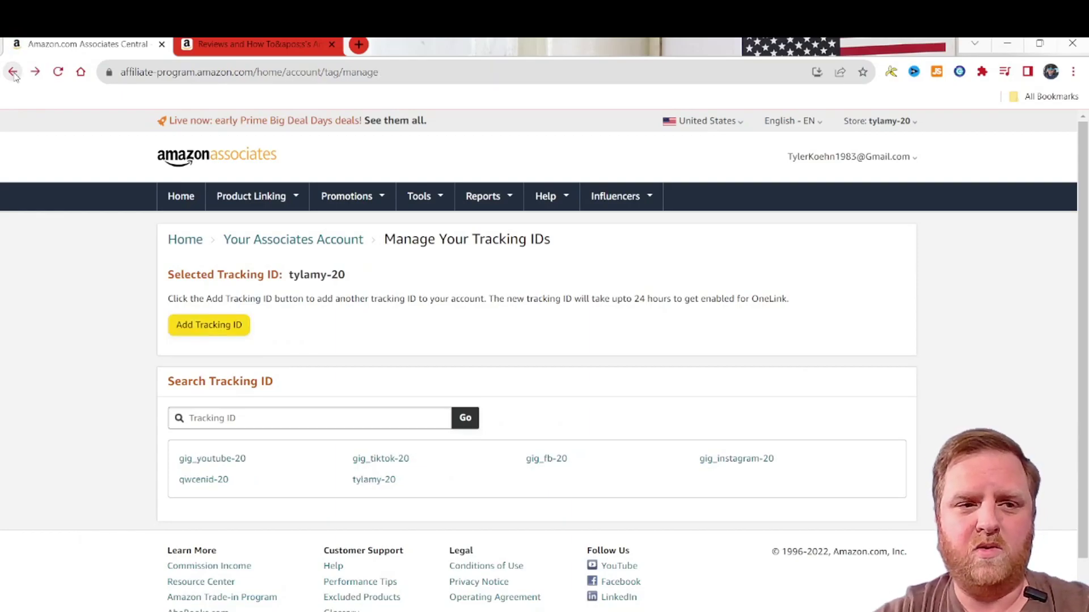
pyautogui.click(13, 72)
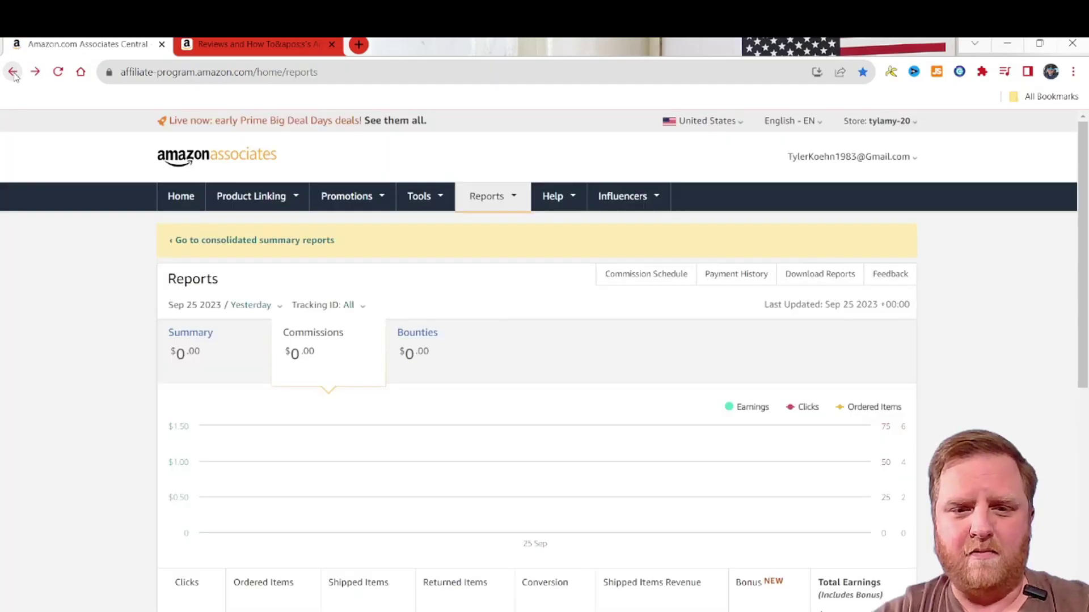
pyautogui.click(260, 305)
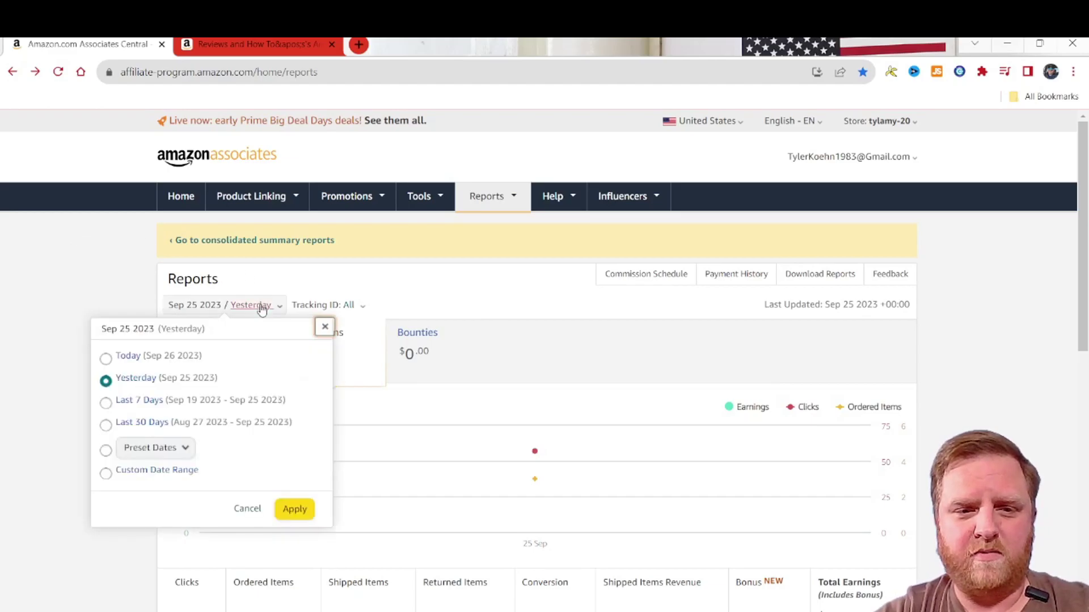
pyautogui.click(106, 358)
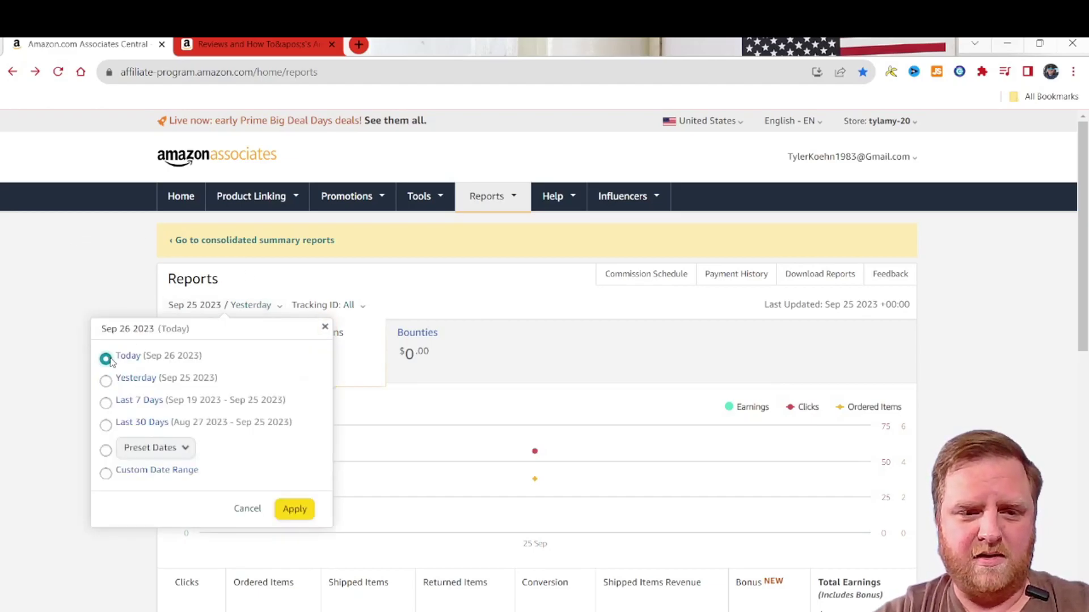
pyautogui.click(293, 509)
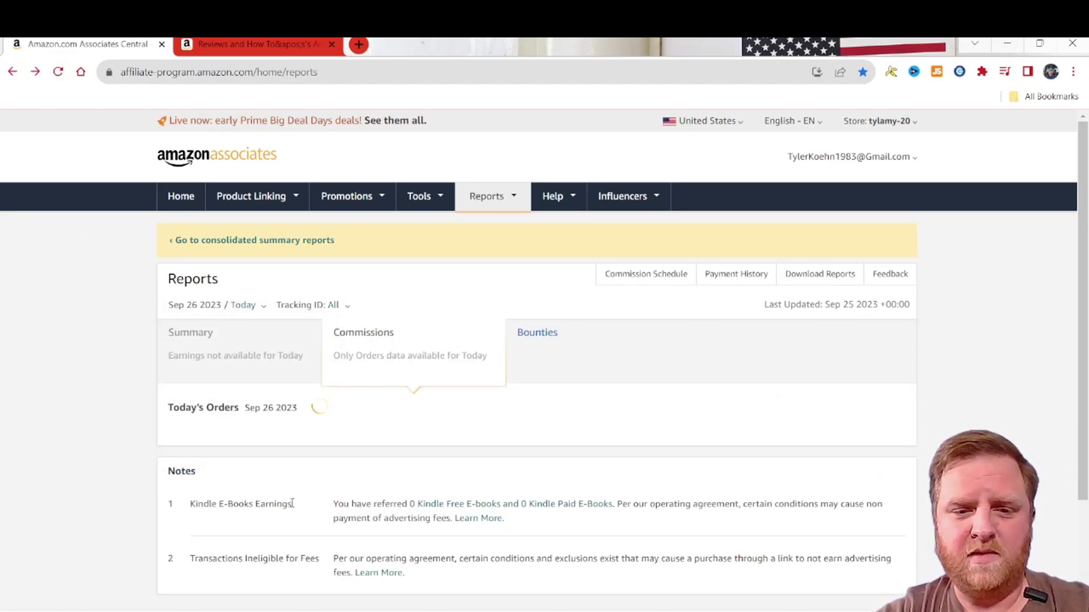
pyautogui.scroll(-1, 506, 480)
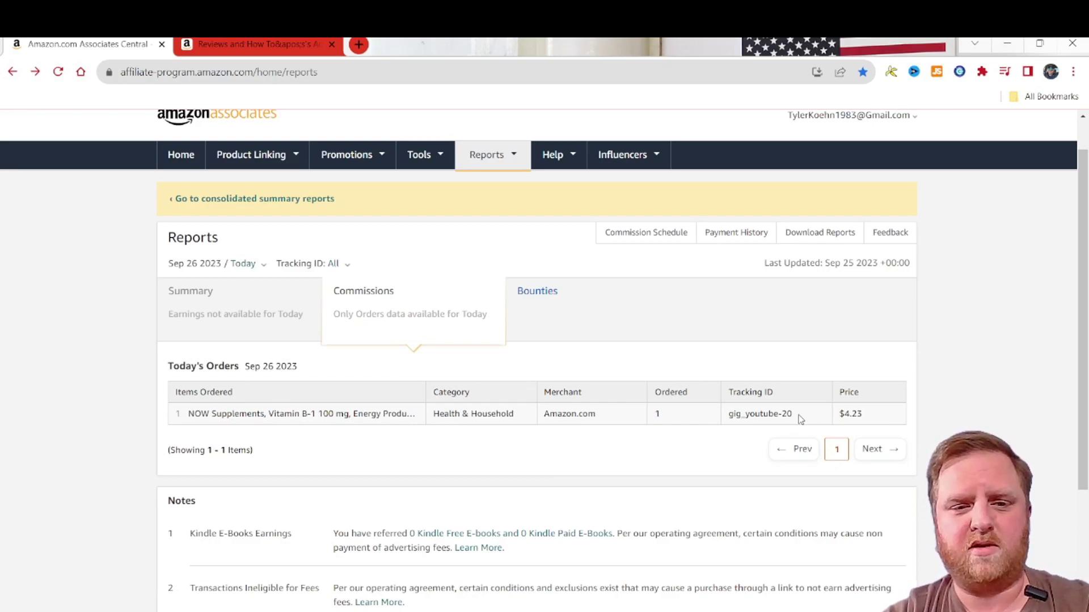
pyautogui.moveTo(347, 425)
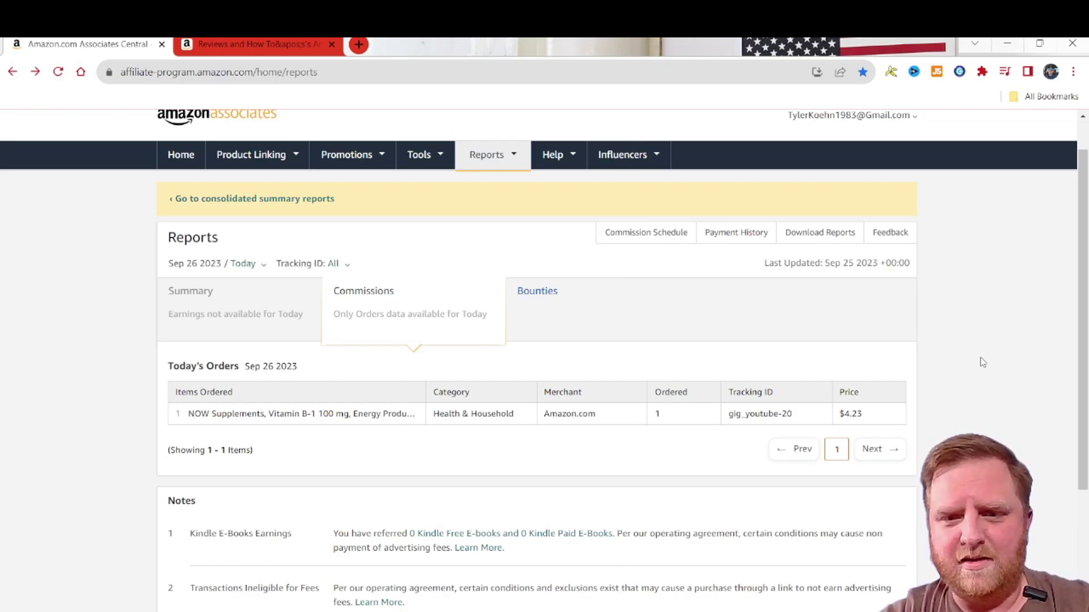
pyautogui.click(255, 43)
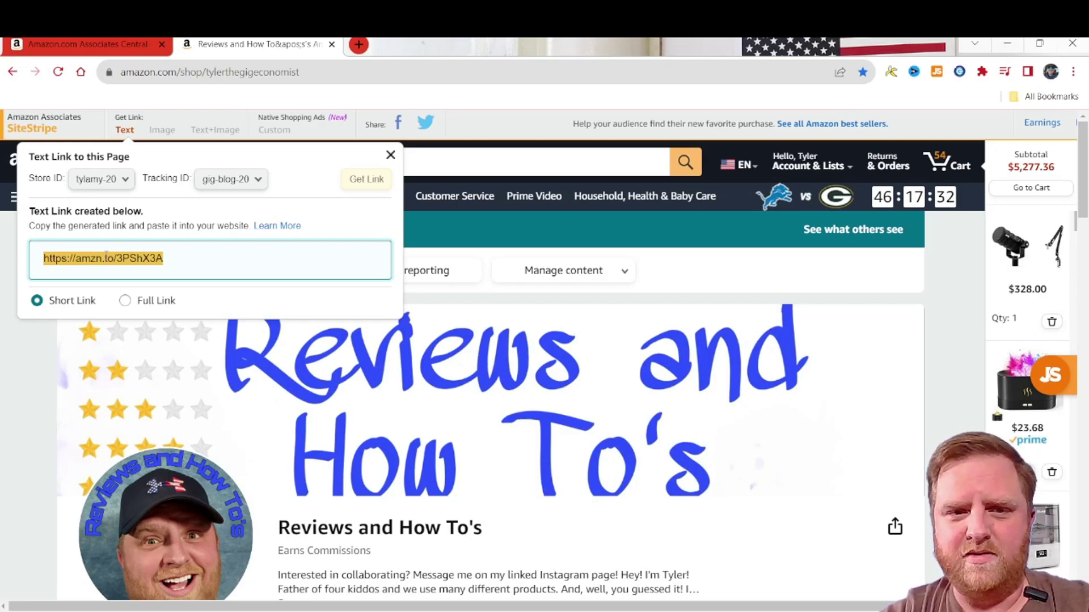
# Step: Switch back to the Associates Central tab with today's gig_youtube-20 order report
pyautogui.click(82, 43)
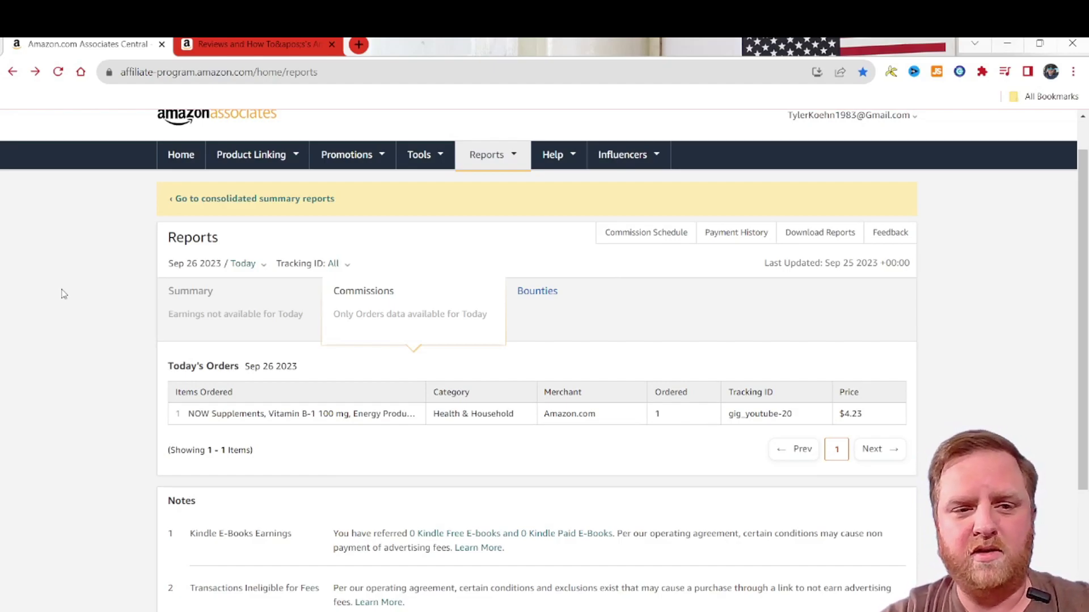
pyautogui.scroll(-1, 72, 316)
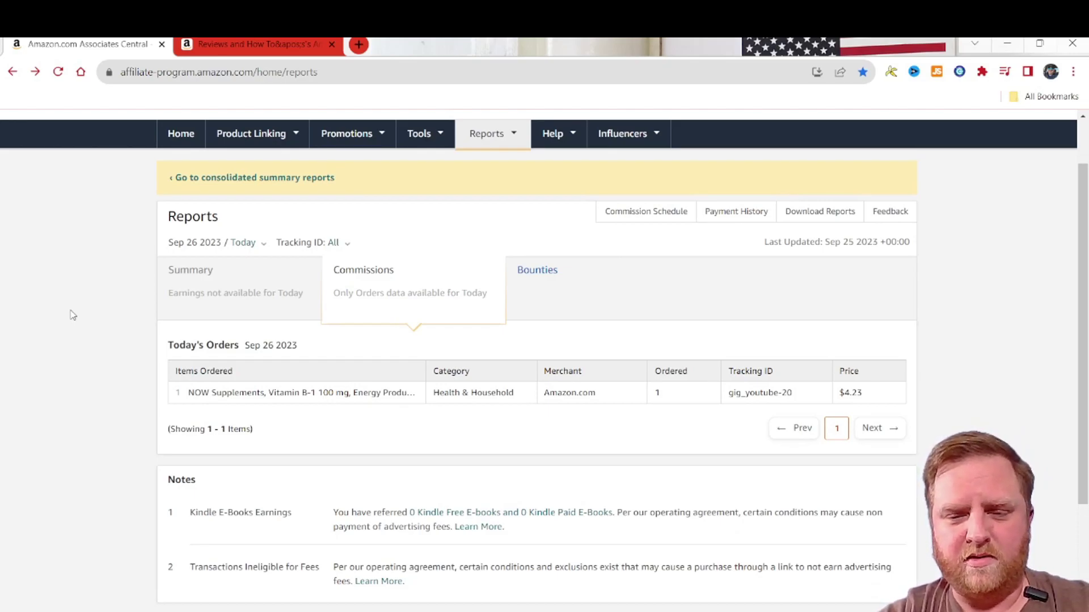
pyautogui.scroll(1, 72, 315)
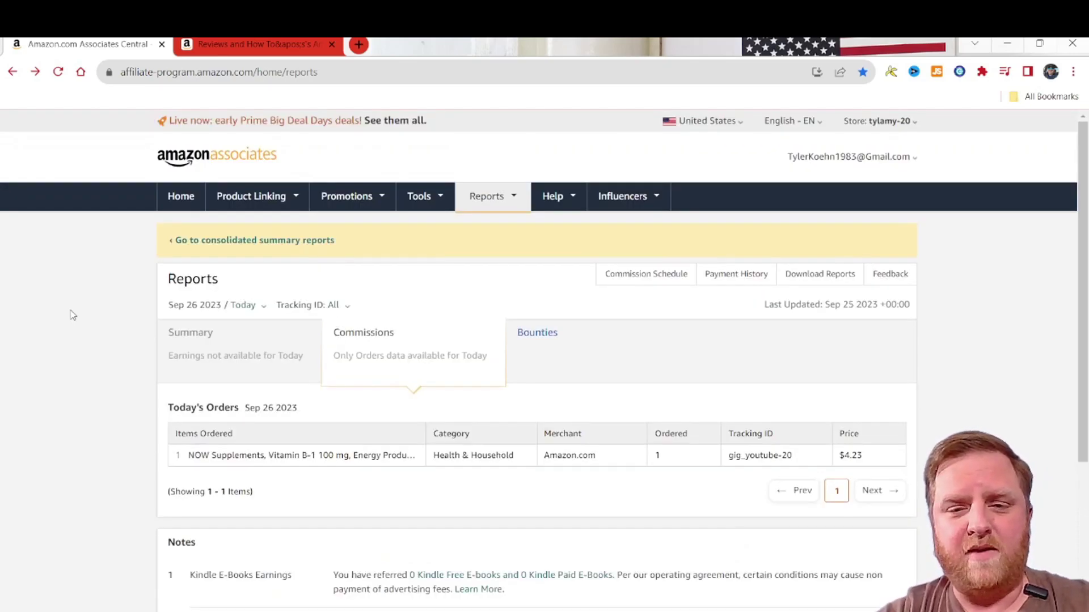